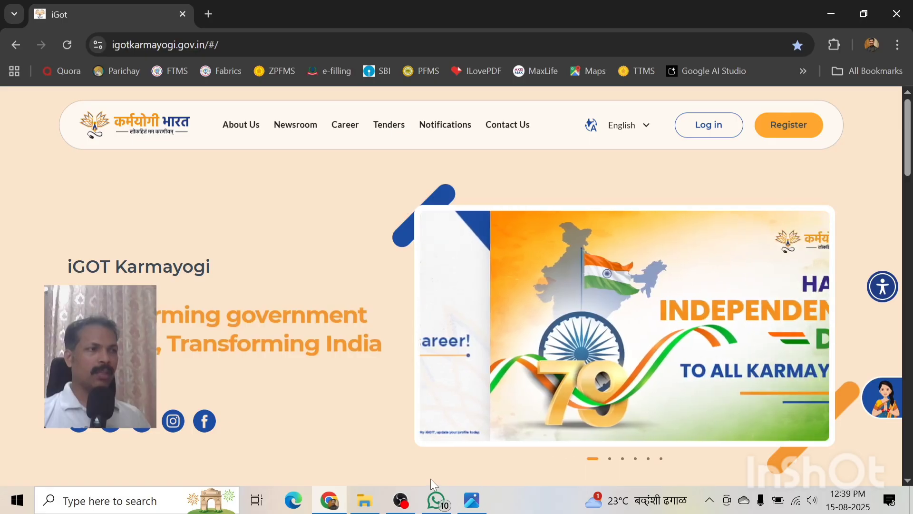
Step: Switch to WhatsApp and copy the Google Forms link shared in the आस्थापना प्रशासन group chat
click(441, 495)
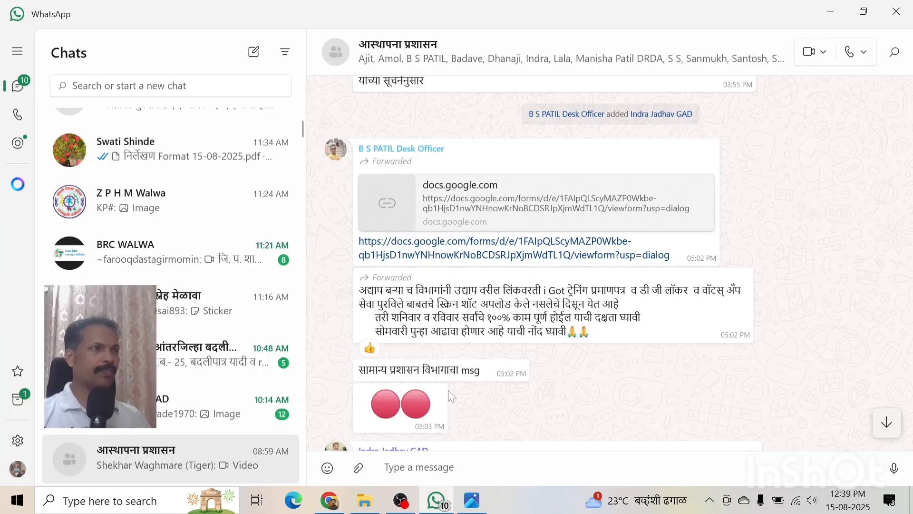
right_click(490, 254)
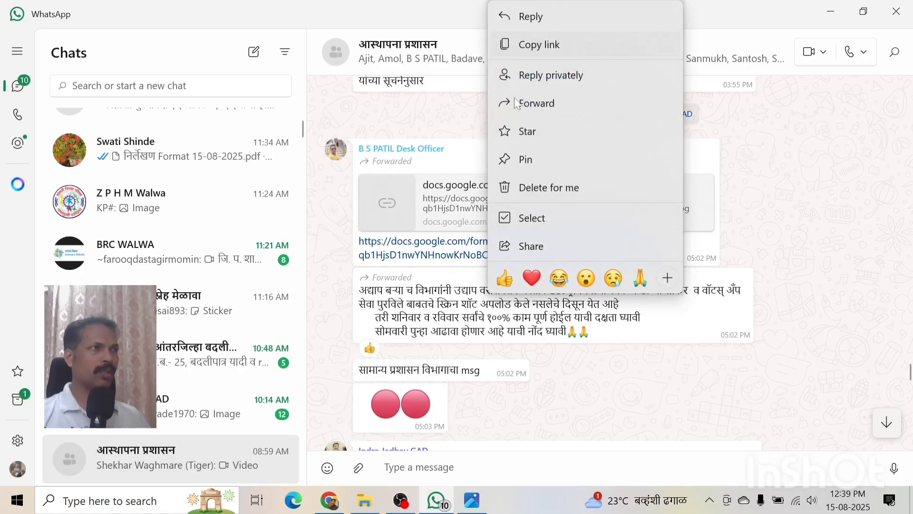
click(529, 50)
Step: Switch to Chrome and open the copied Google Forms link in a new tab
click(330, 500)
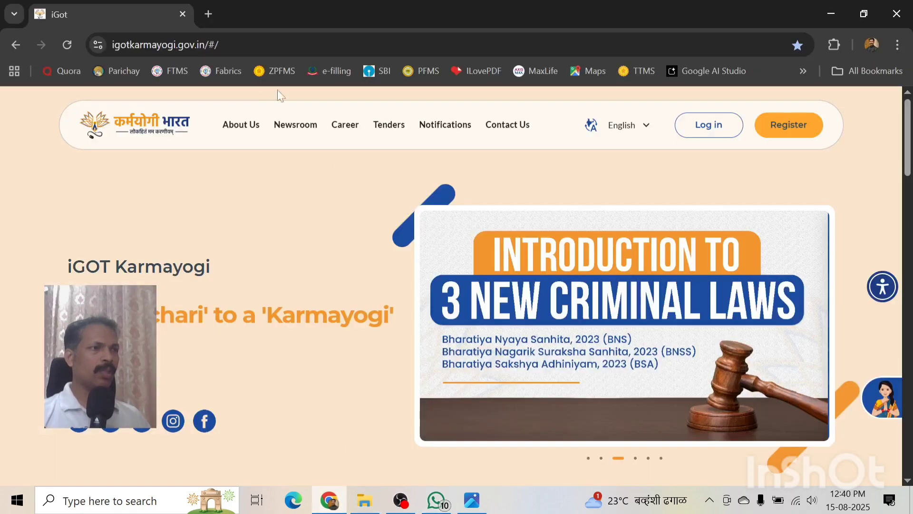
click(208, 14)
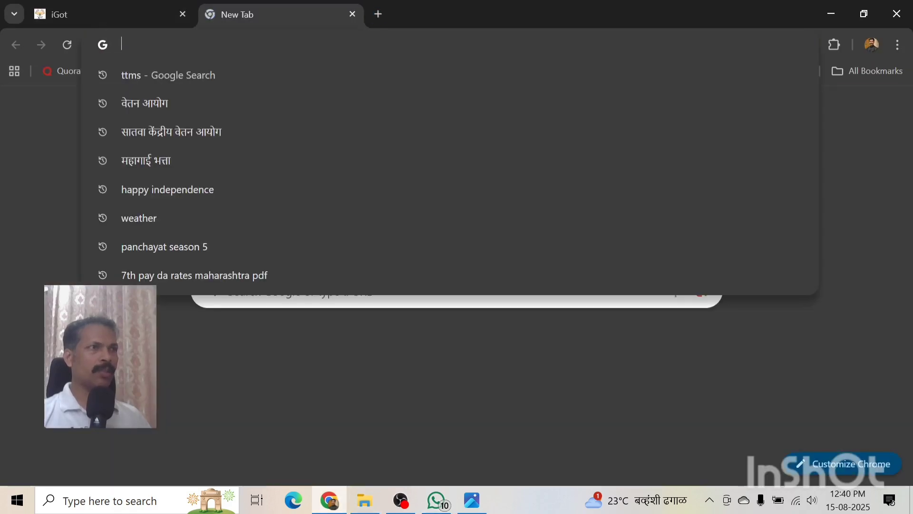
key(ctrl+v)
key(Return)
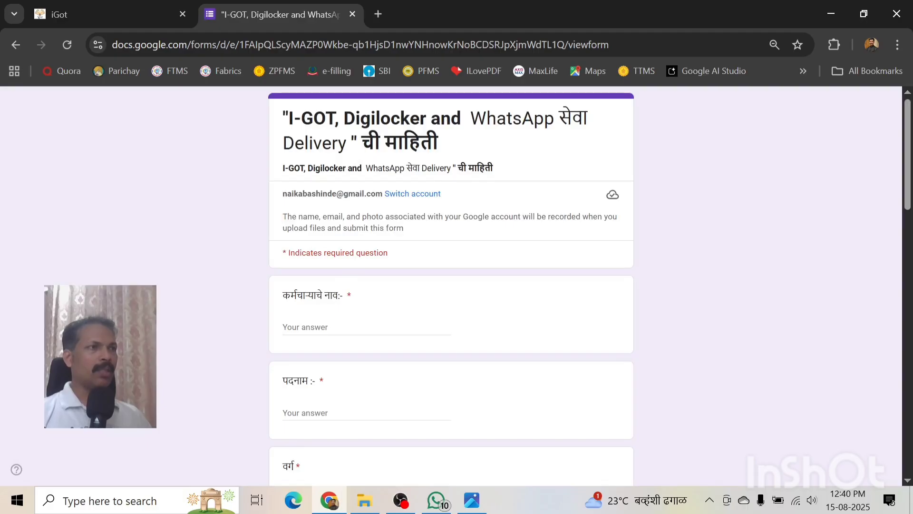
Step: Look over the form's required employee name (कर्मचाऱ्याचे नाव) and designation (पदनाम) questions
click(350, 323)
scroll(380, 323, down, 1)
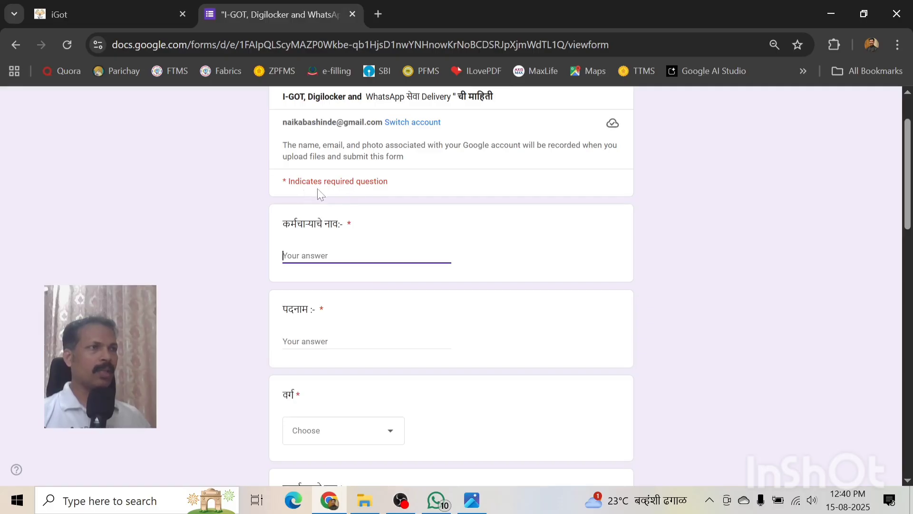
scroll(318, 191, up, 1)
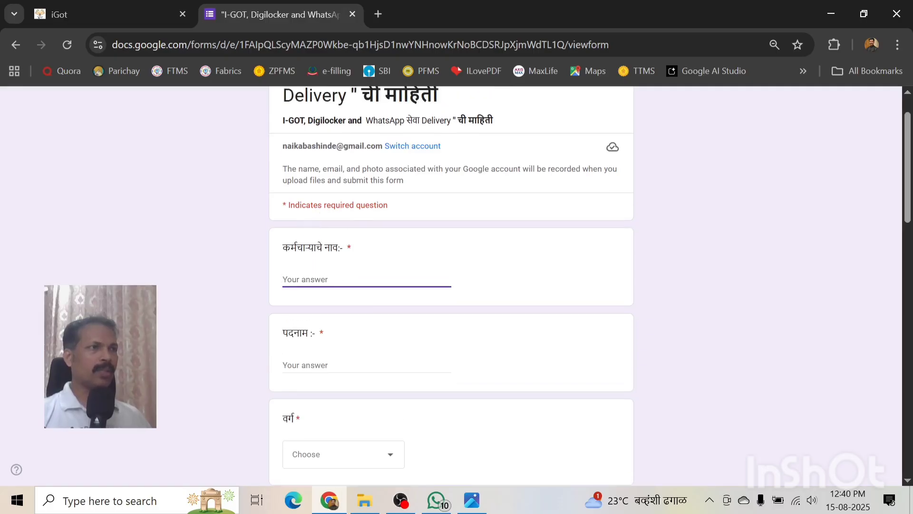
scroll(330, 305, down, 1)
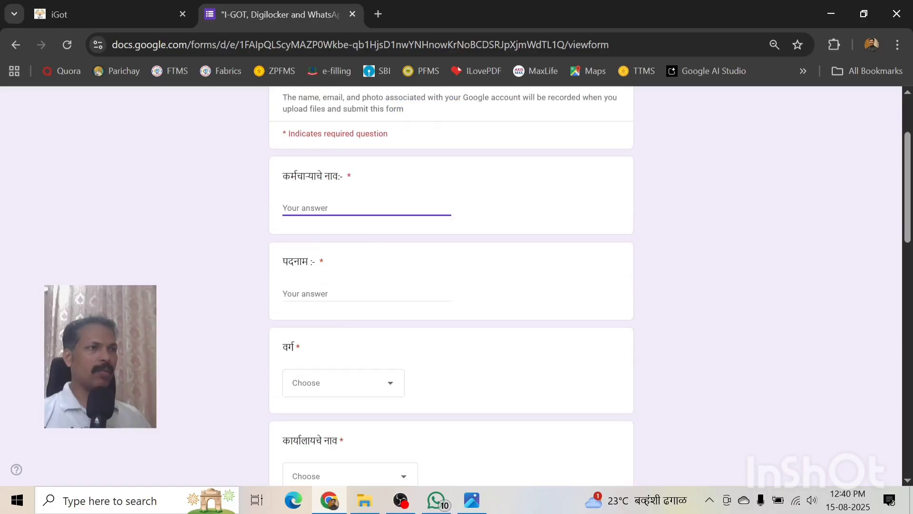
click(343, 295)
scroll(345, 298, down, 1)
scroll(351, 307, down, 1)
Step: Answer the वर्ग question with CLASS C
click(350, 308)
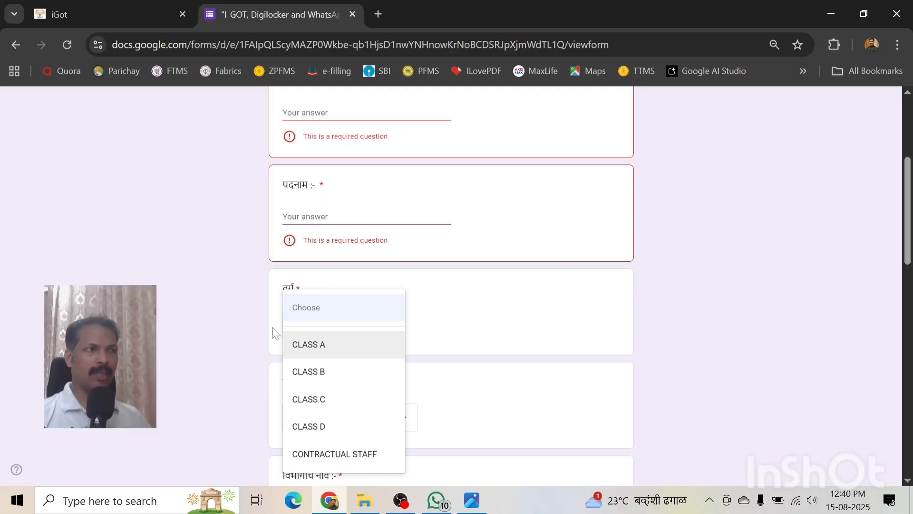
click(219, 302)
click(317, 322)
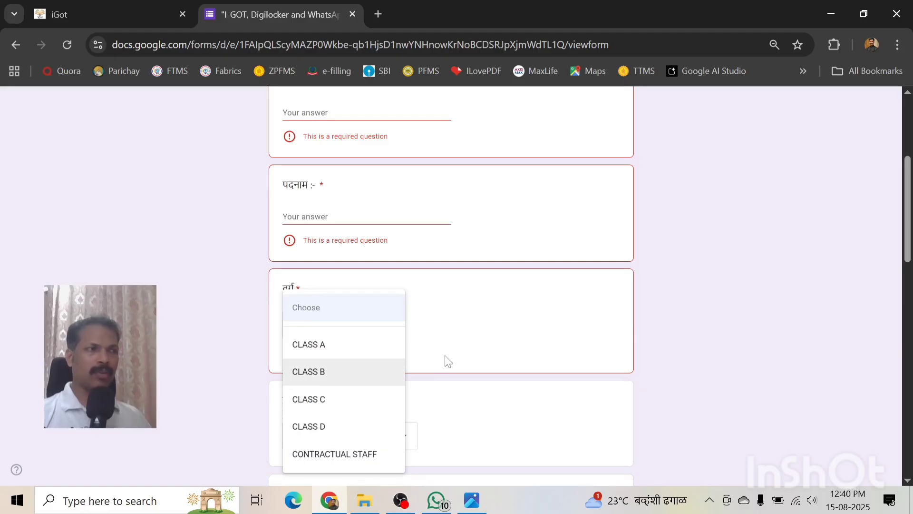
click(339, 400)
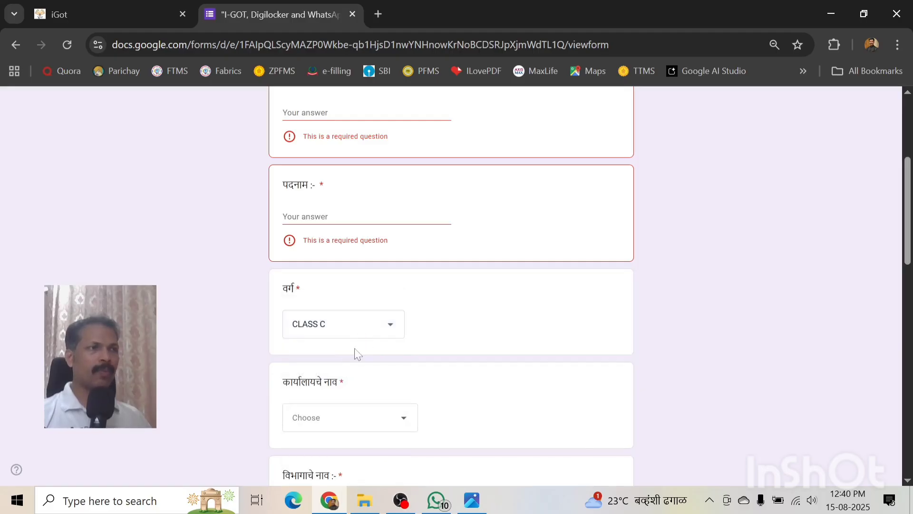
Step: Set the office name (कार्यालयाचे नाव) to पंचायत समिती वाळवा
scroll(358, 354, down, 2)
click(347, 356)
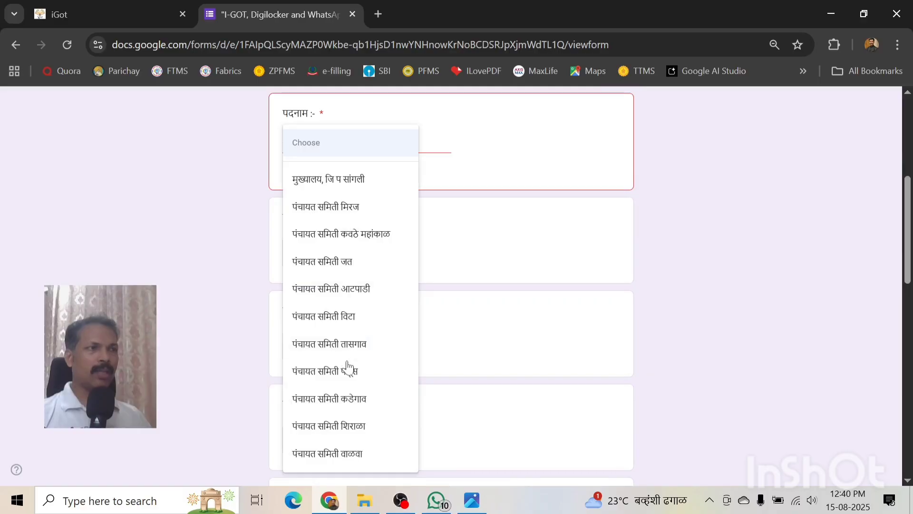
click(359, 455)
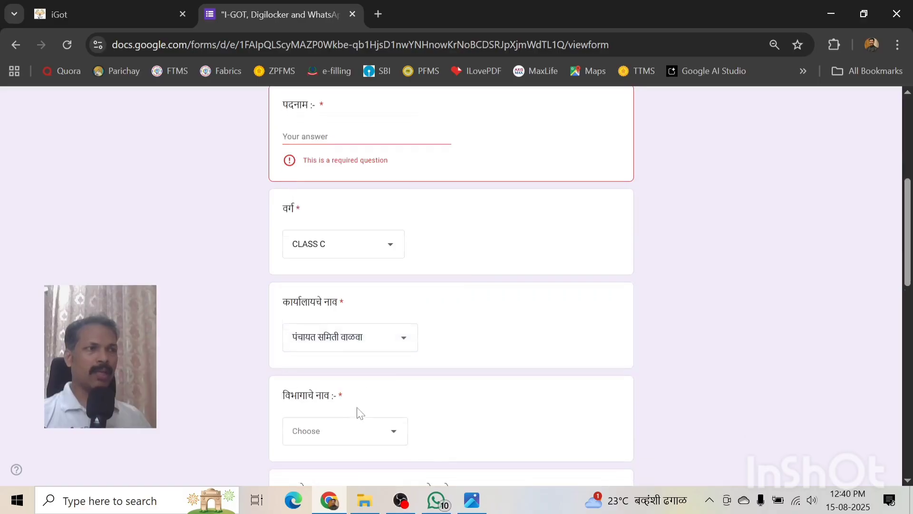
Step: Set the department name (विभागाचे नाव) to प्राथमिक शिक्षण विभाग
scroll(360, 413, down, 2)
click(355, 350)
scroll(353, 385, down, 1)
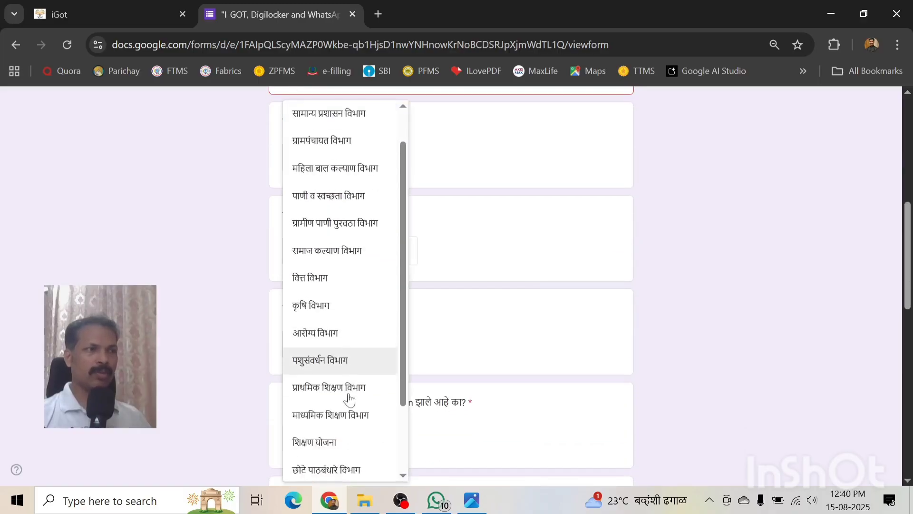
scroll(351, 385, down, 1)
click(351, 369)
Step: Answer होय for i-Got Portal registration and choose 5 as the number of completed trainings
scroll(354, 364, down, 1)
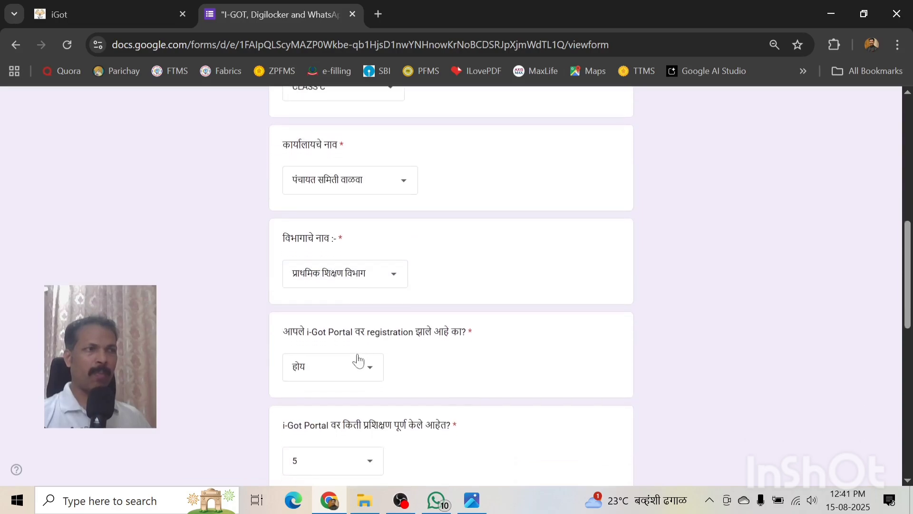
scroll(367, 333, down, 4)
scroll(381, 288, up, 2)
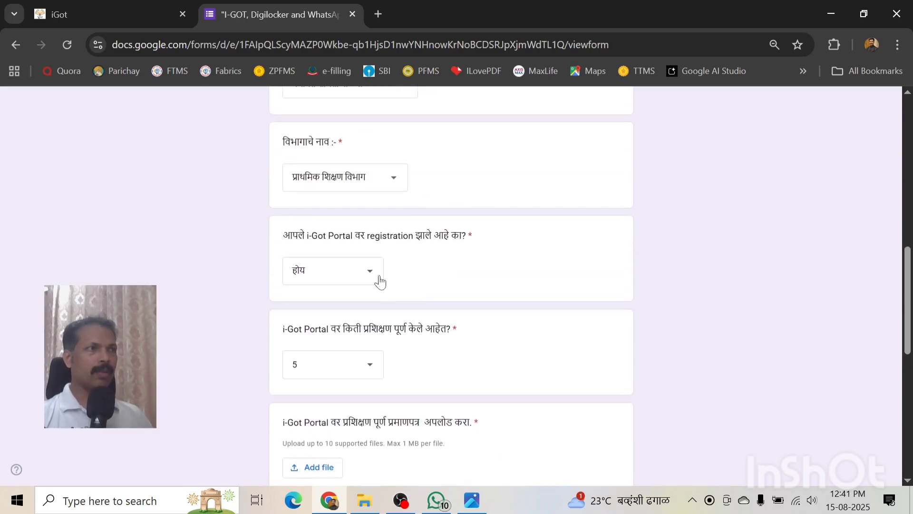
click(371, 271)
click(383, 270)
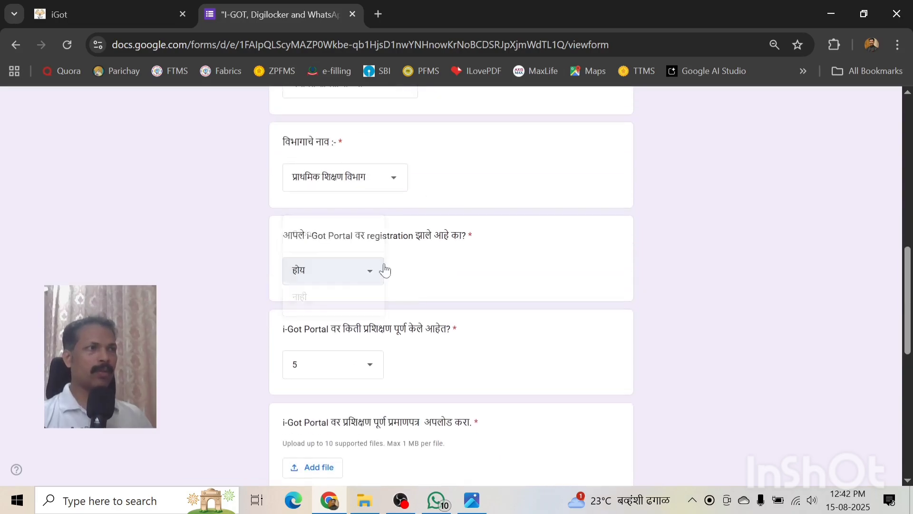
click(337, 282)
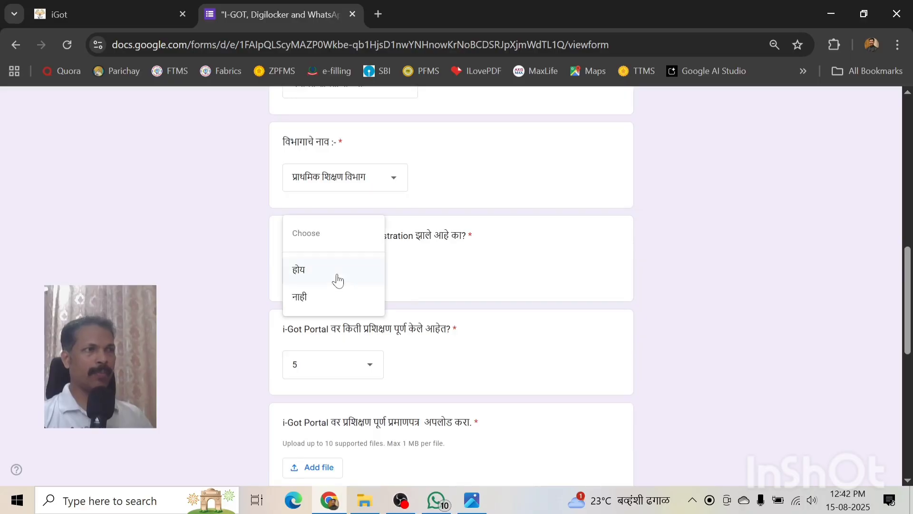
click(338, 279)
scroll(353, 369, down, 2)
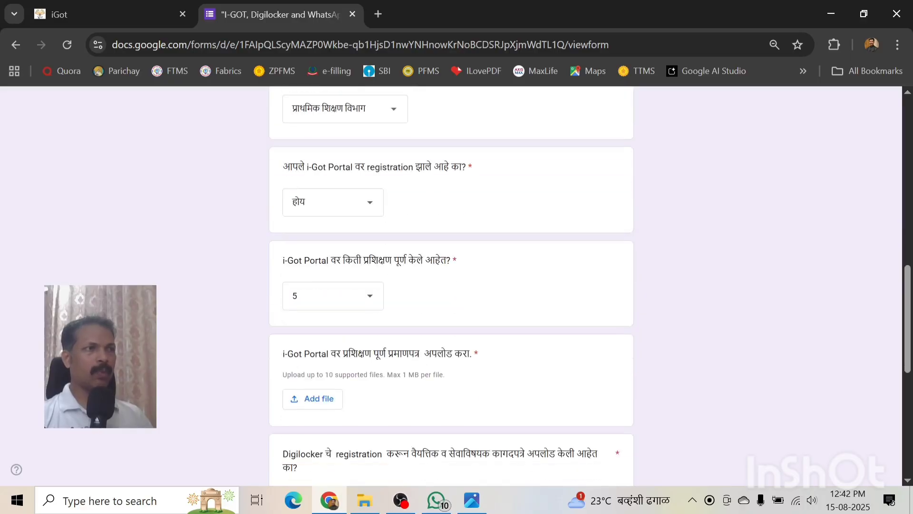
click(371, 298)
click(331, 297)
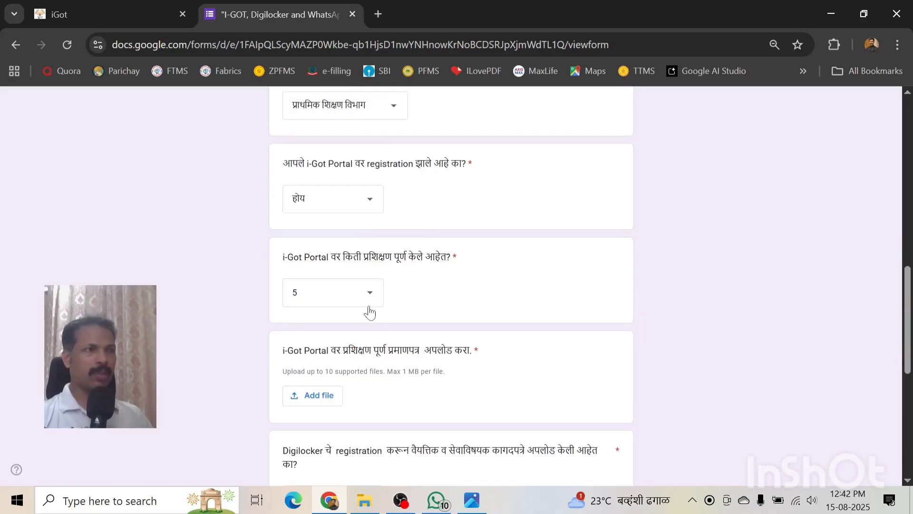
Step: Upload Certificate (3) from the Downloads folder to the i-Got training certificate question
scroll(371, 313, down, 1)
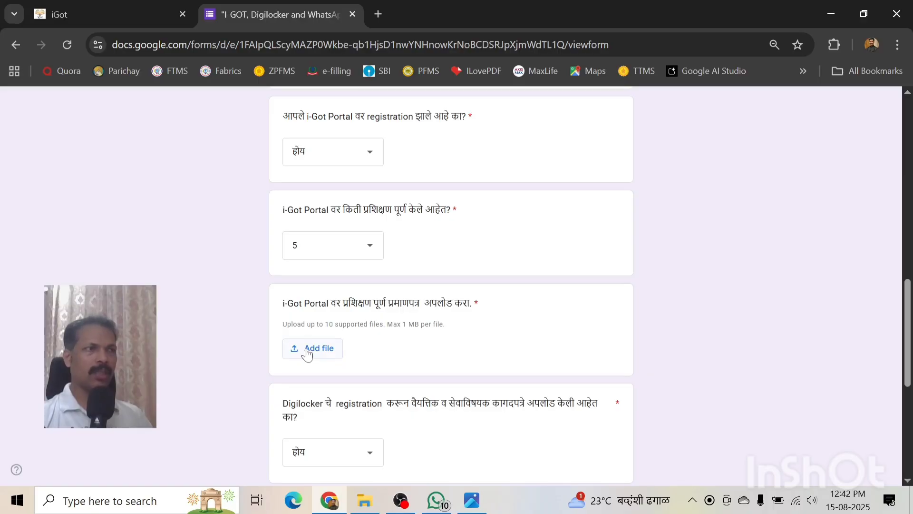
click(307, 352)
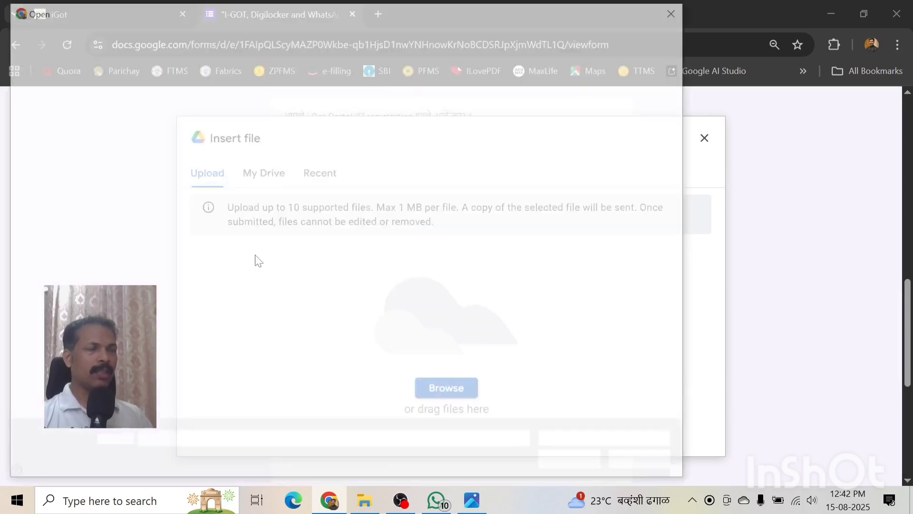
scroll(240, 279, down, 1)
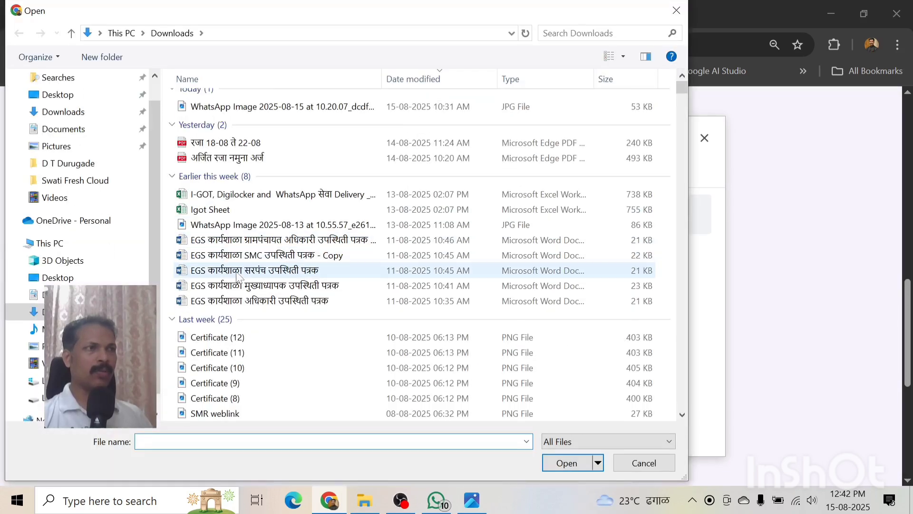
scroll(241, 280, down, 3)
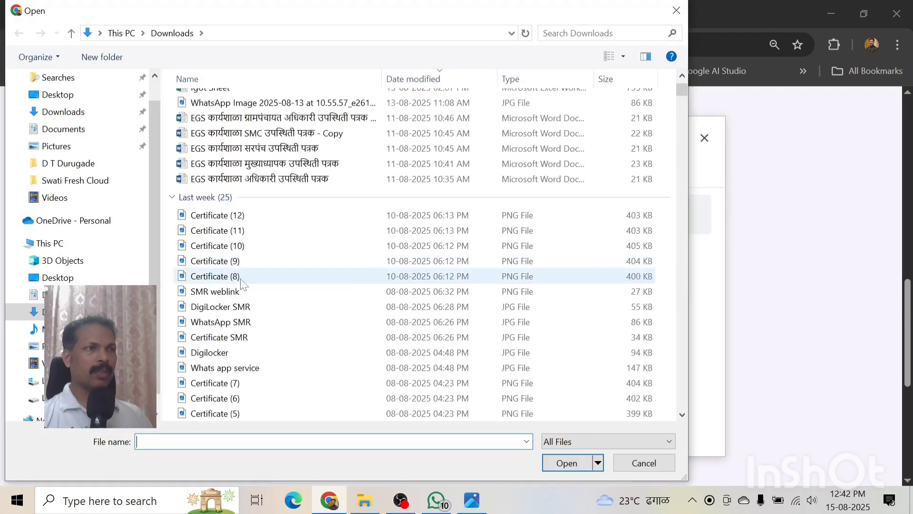
click(224, 336)
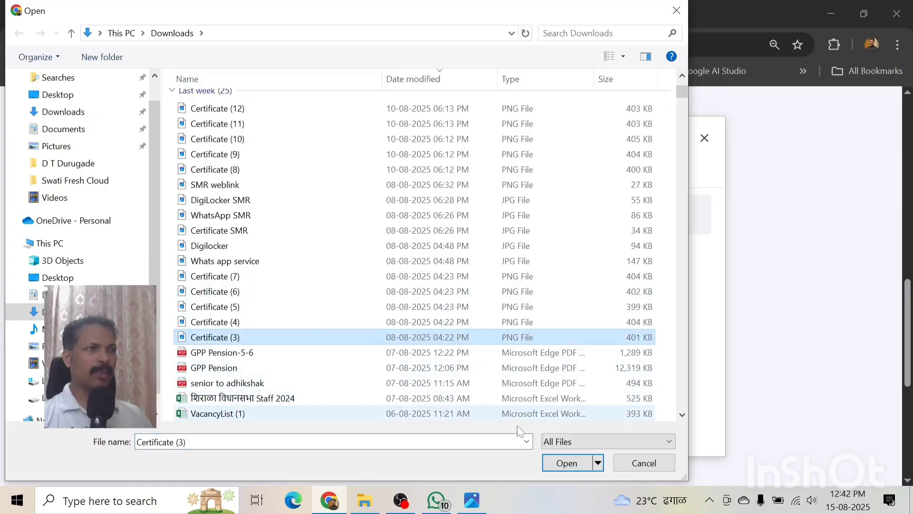
click(561, 463)
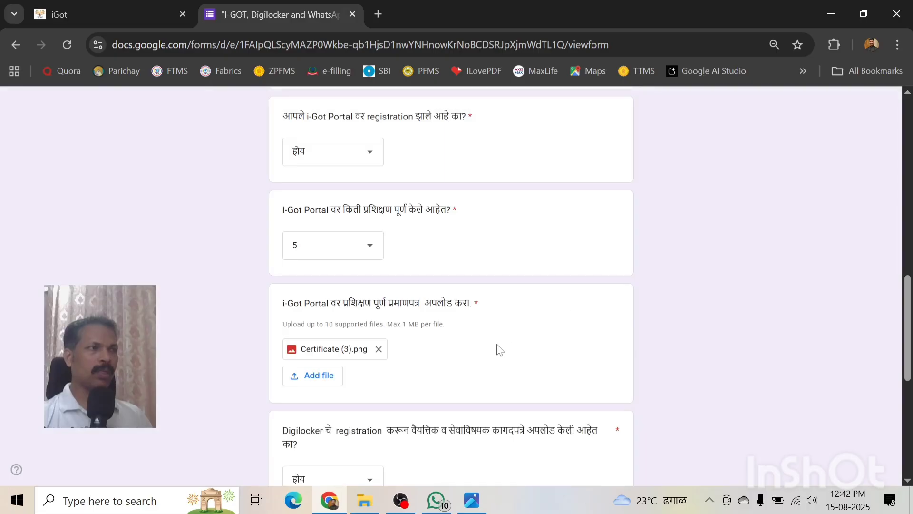
Step: Add Certificate (4) from the Downloads folder as a second file for the i-Got training certificate question
click(319, 379)
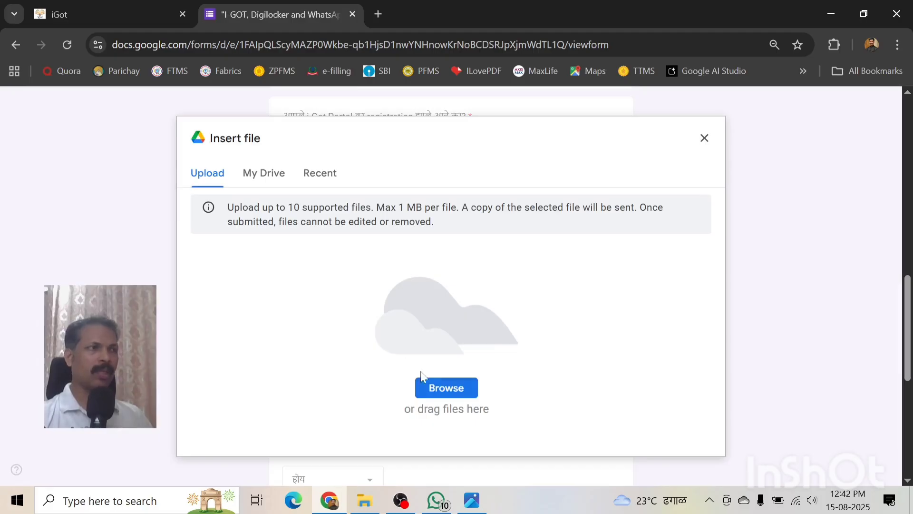
click(441, 390)
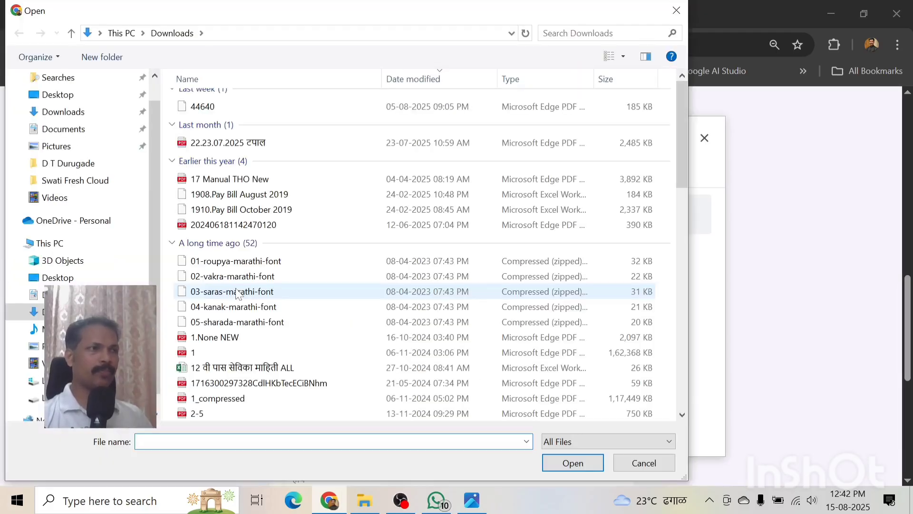
scroll(235, 295, down, 1)
scroll(235, 300, down, 5)
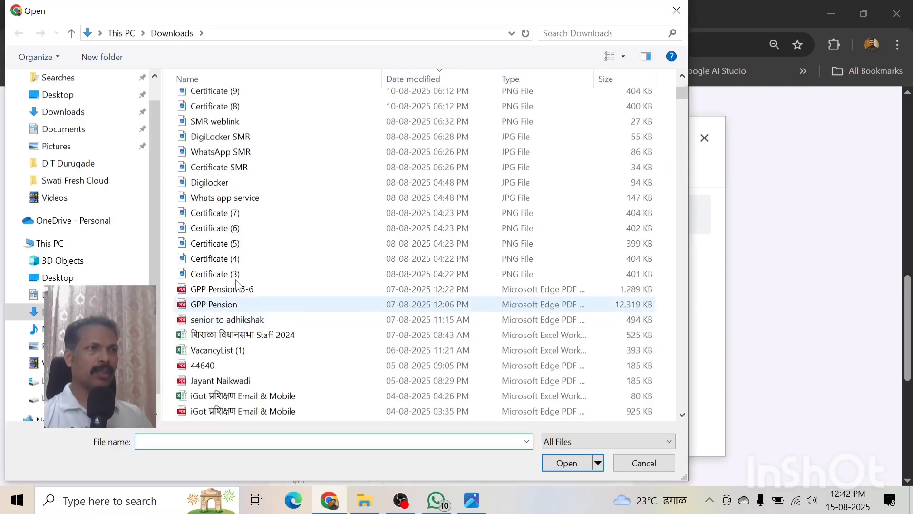
click(236, 259)
click(561, 462)
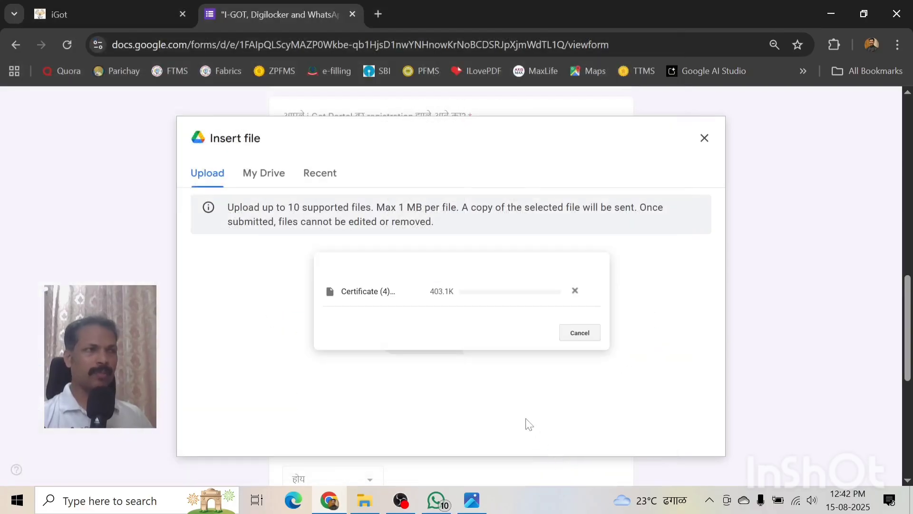
Step: Answer होय to the question about Digilocker registration and uploaded personal and service documents
scroll(518, 314, down, 2)
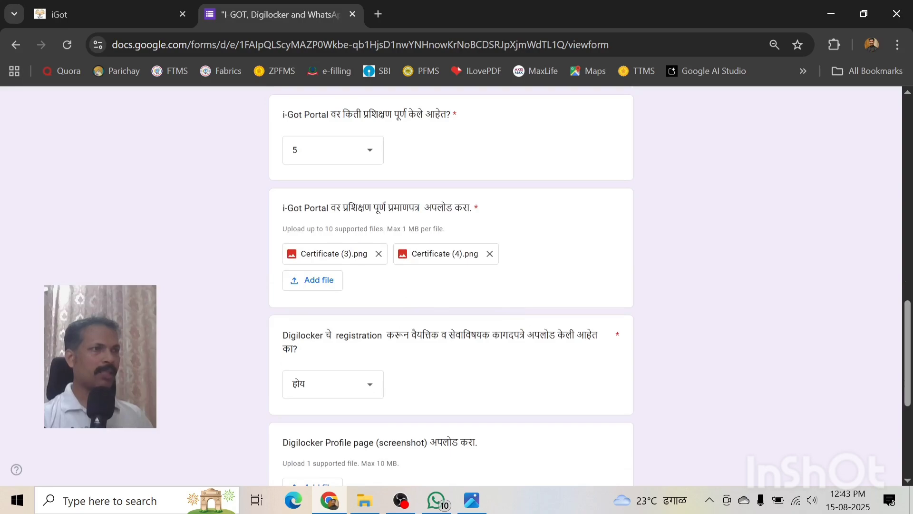
scroll(545, 316, down, 1)
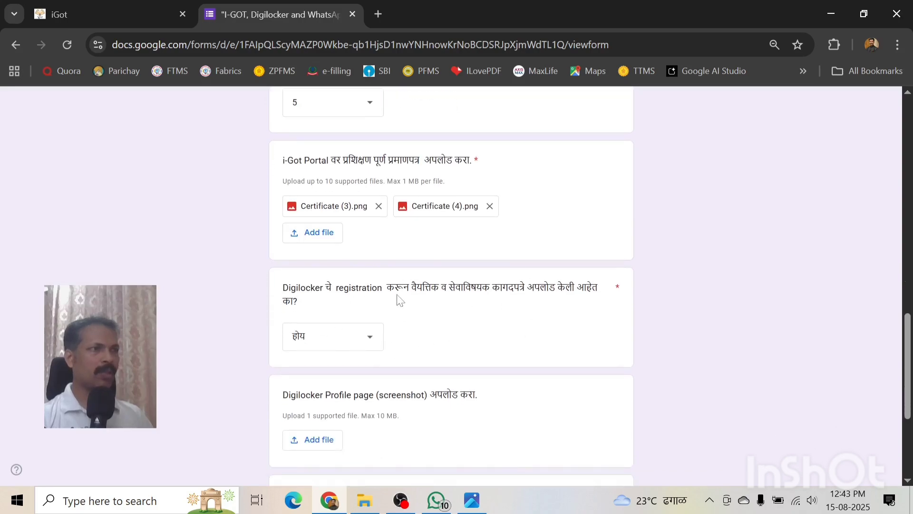
click(370, 347)
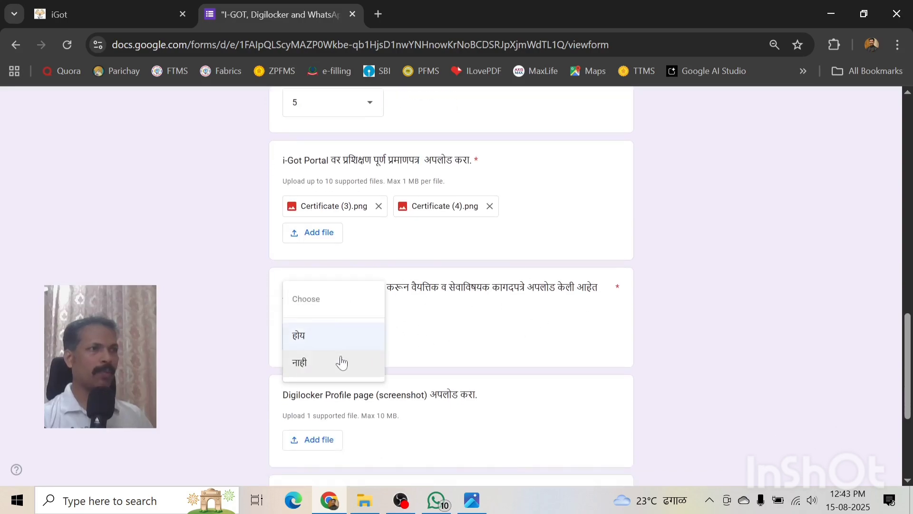
click(337, 344)
Step: Check the Digilocker Profile page upload question against the Digilocker.jpg sample screenshot in Photos and return to the form
scroll(373, 363, down, 1)
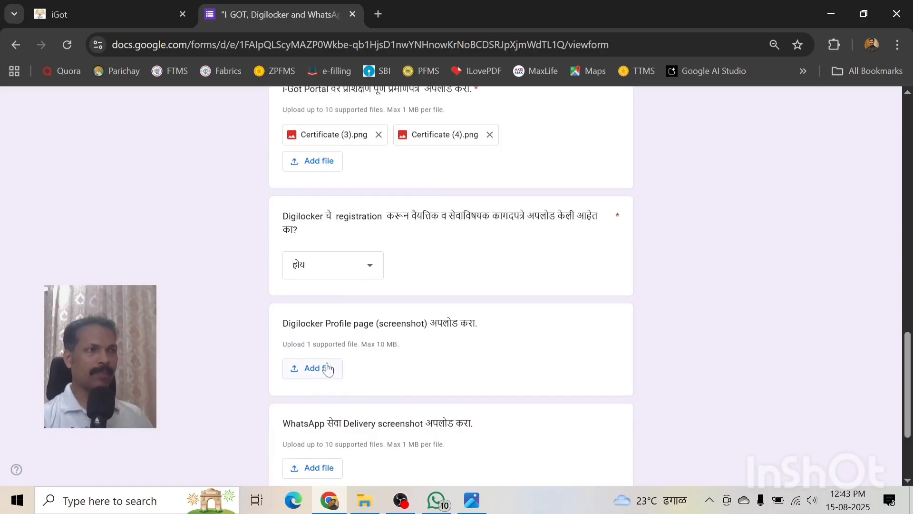
drag(477, 324, 284, 328)
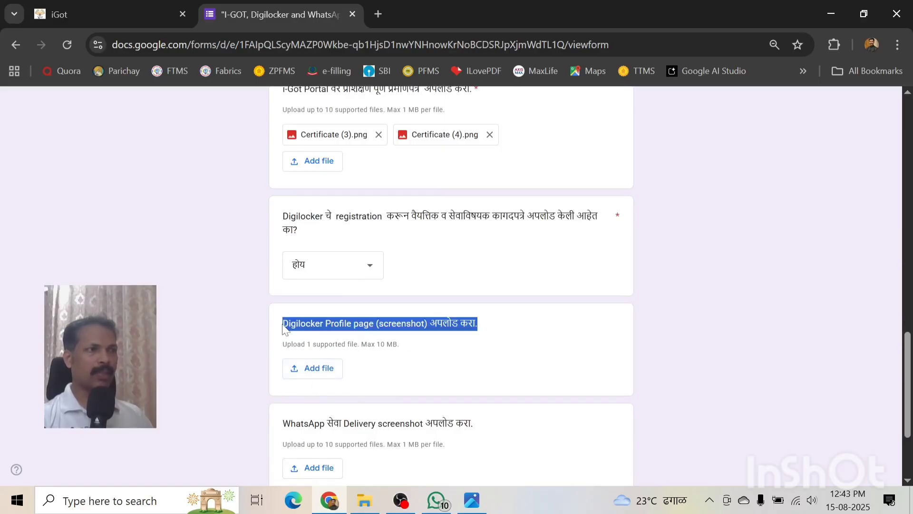
click(528, 338)
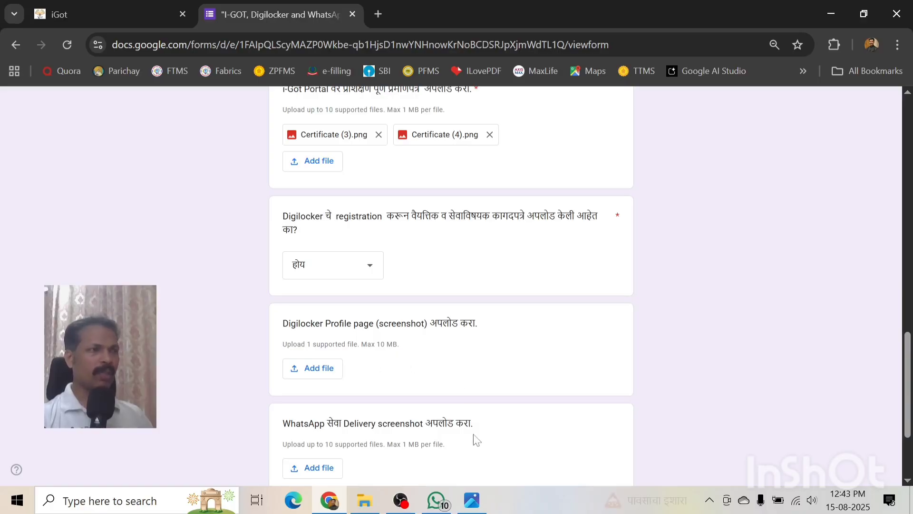
click(480, 508)
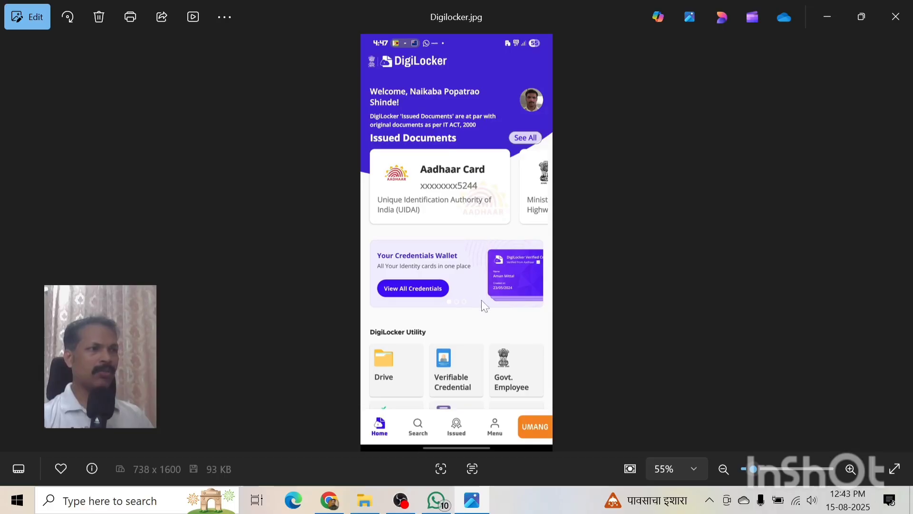
click(470, 507)
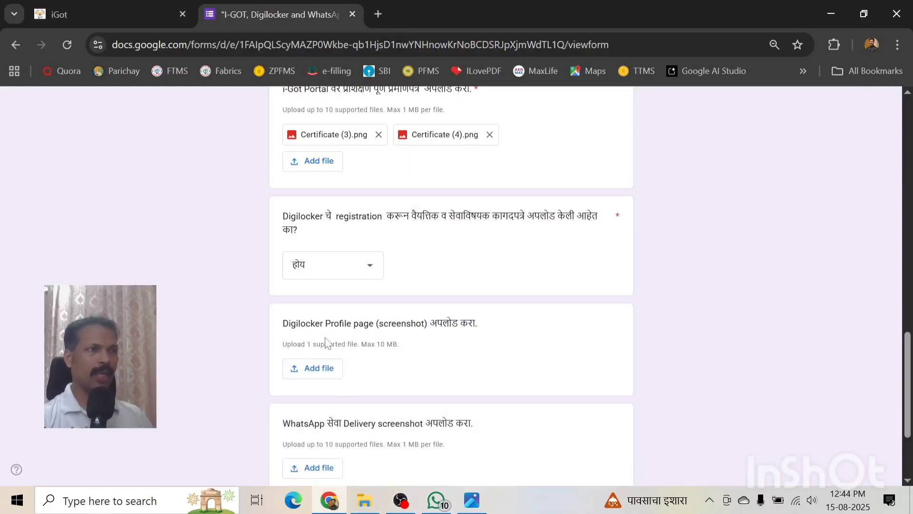
Step: Review the remaining upload questions for the Digilocker Profile page screenshot and the WhatsApp सेवा Delivery screenshot
scroll(412, 340, down, 1)
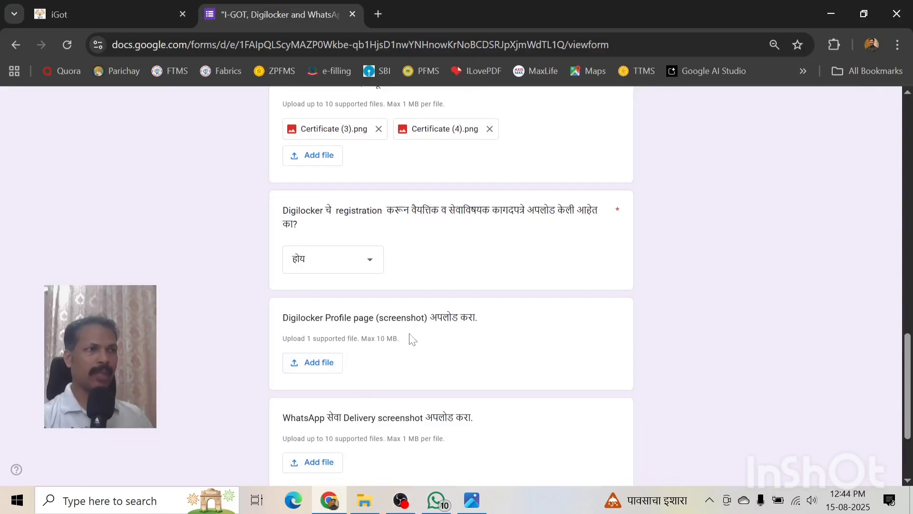
scroll(412, 340, down, 1)
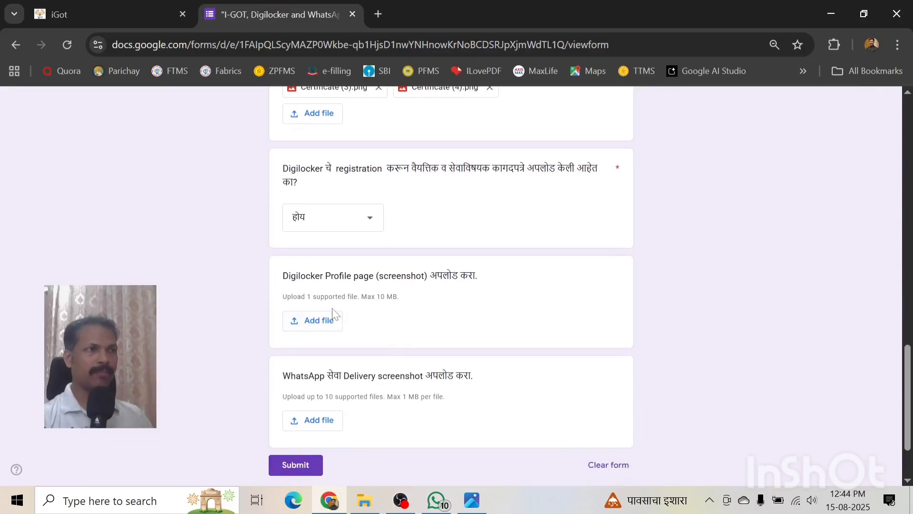
click(356, 221)
click(357, 220)
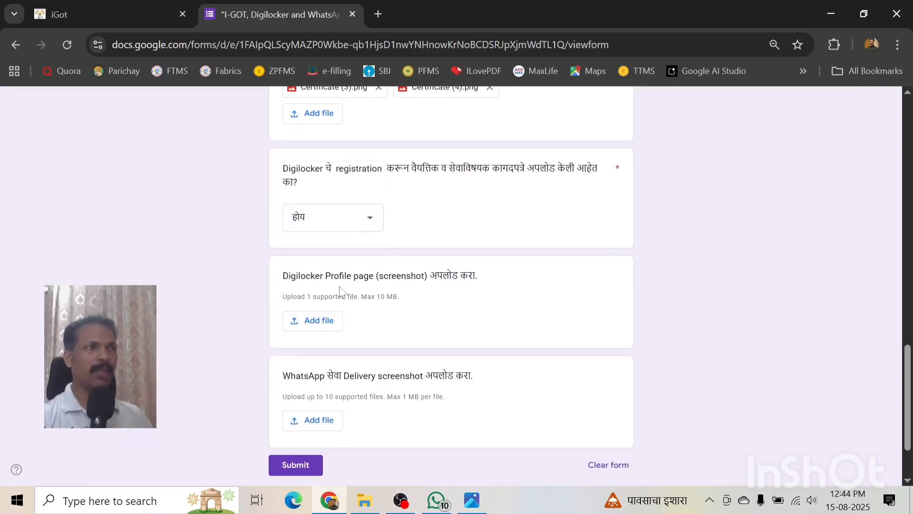
drag(321, 275, 484, 285)
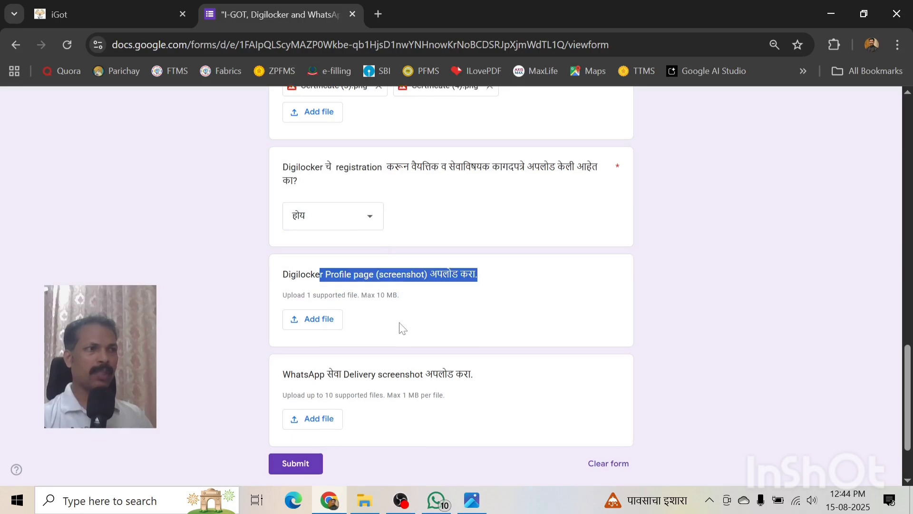
scroll(337, 333, down, 2)
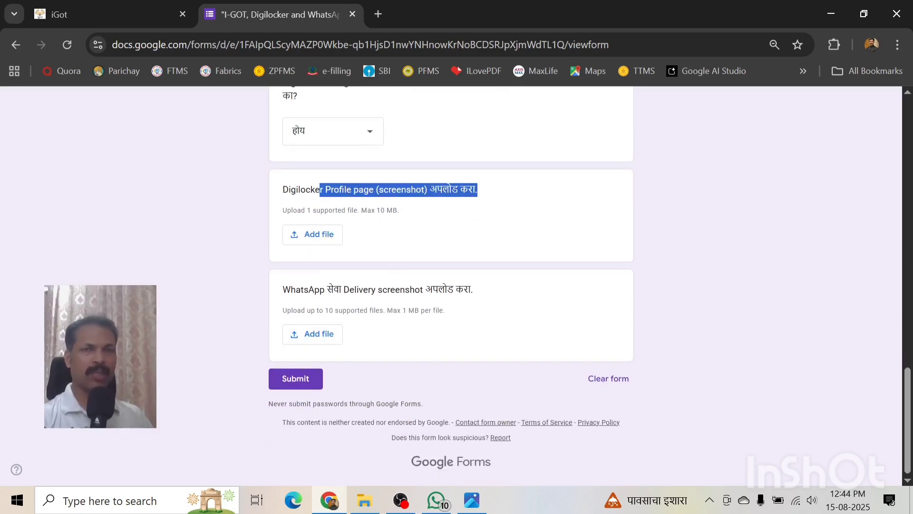
click(450, 301)
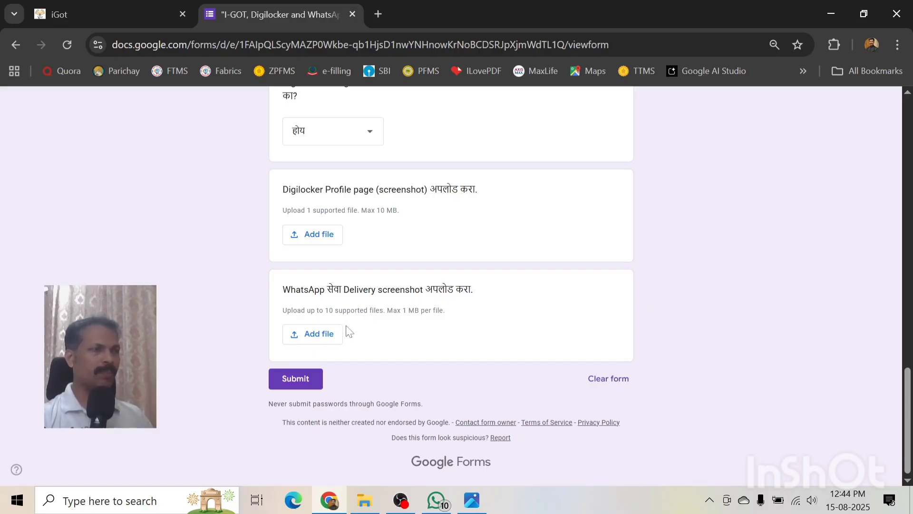
drag(476, 293, 281, 294)
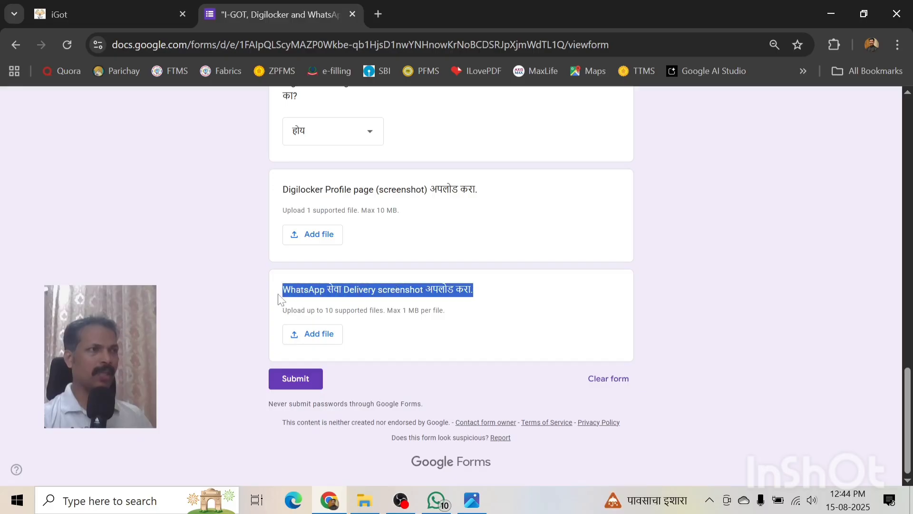
Step: Try to submit the form and look over its required questions
click(312, 383)
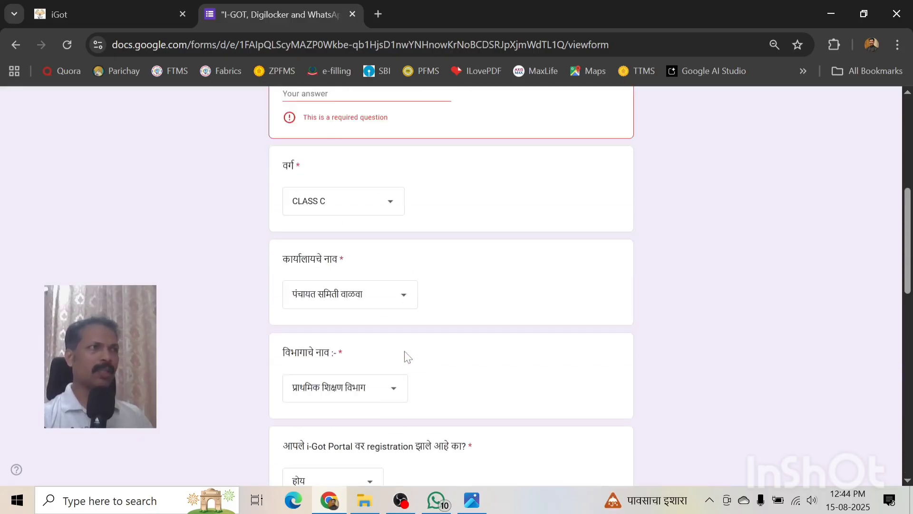
scroll(407, 356, up, 8)
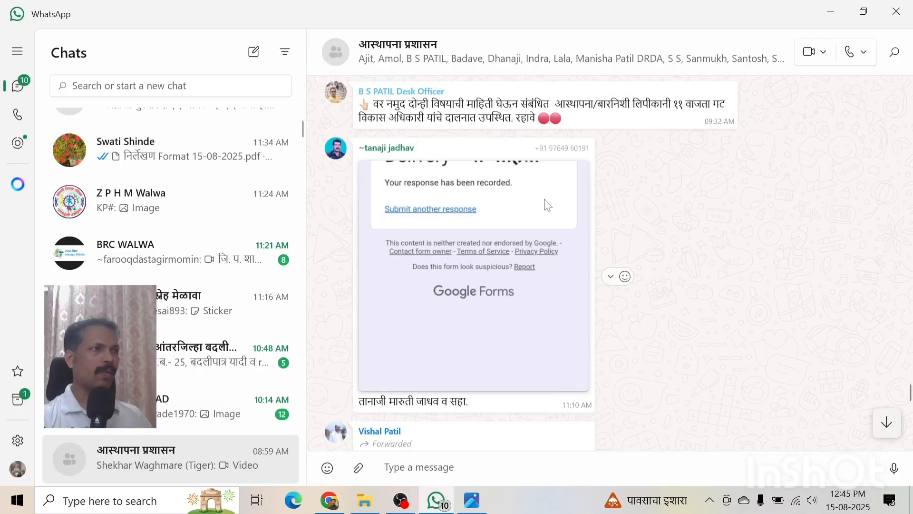
Step: View the form's submission confirmation screenshot shared in the आस्थापना प्रशासन WhatsApp group at full size and return to the chat
click(545, 201)
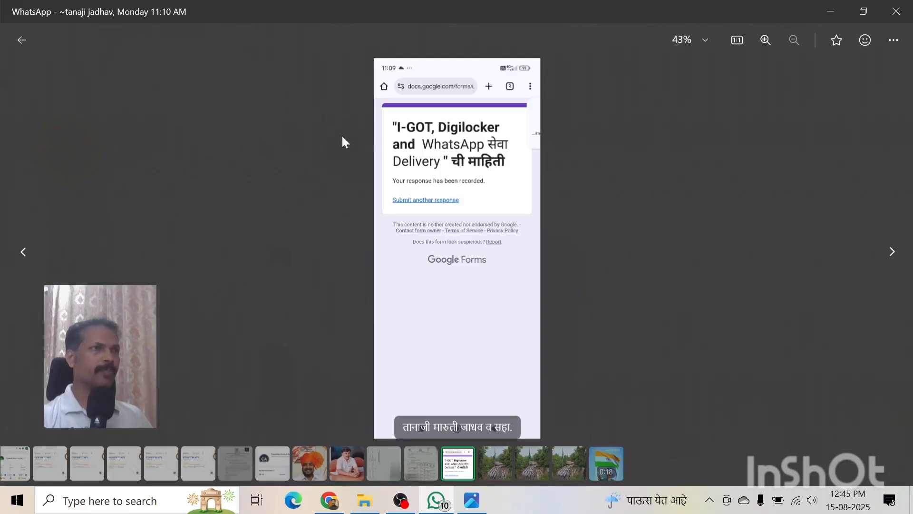
click(15, 37)
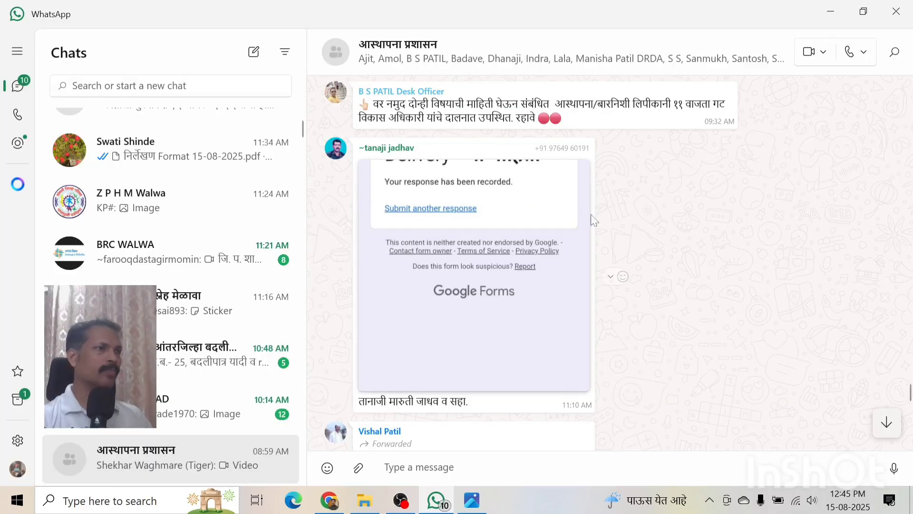